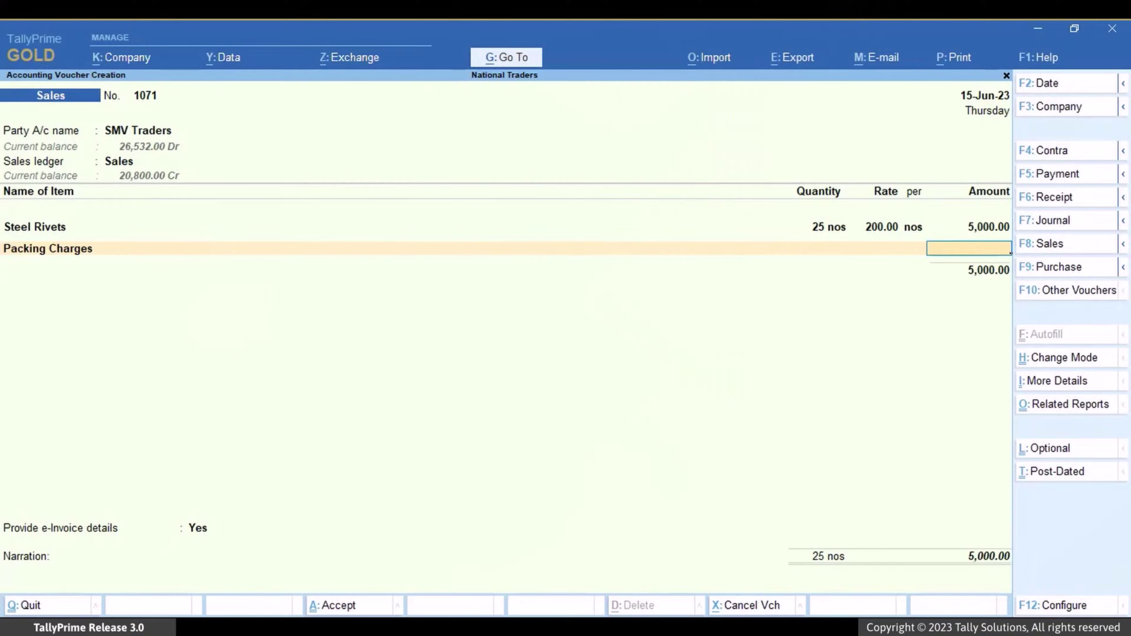
Review the Packing Charges item, add CGST/SGST ledgers, save voucher 1071, and request its e-invoice.
{"action": "key", "text": "ctrl+Return"}
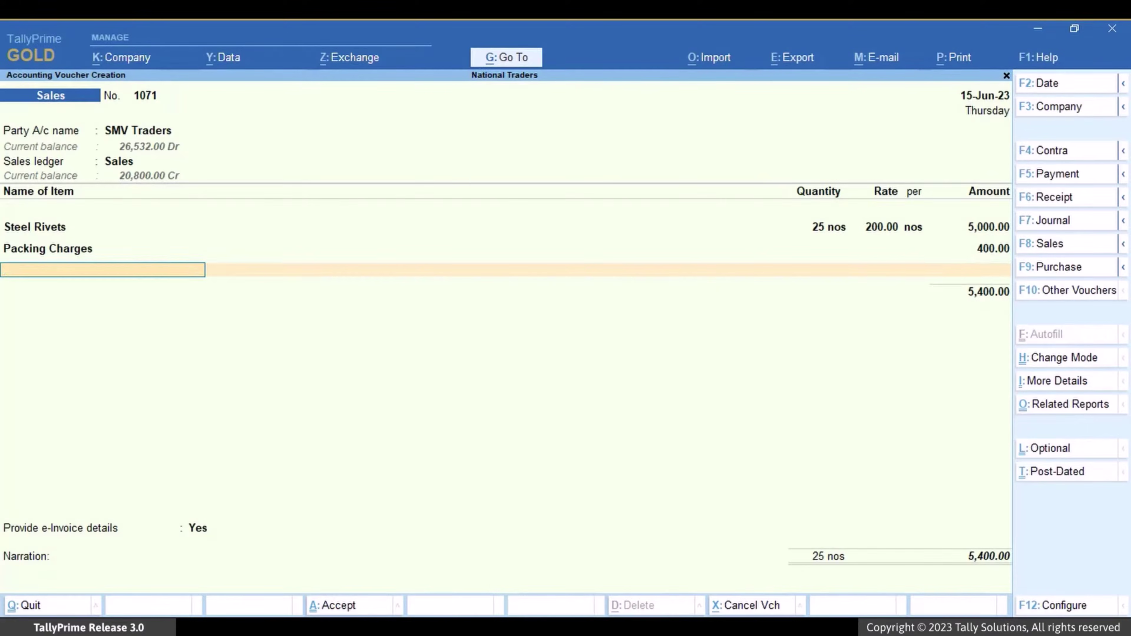
{"action": "key", "text": "Return"}
{"action": "type", "text": "Cgst"}
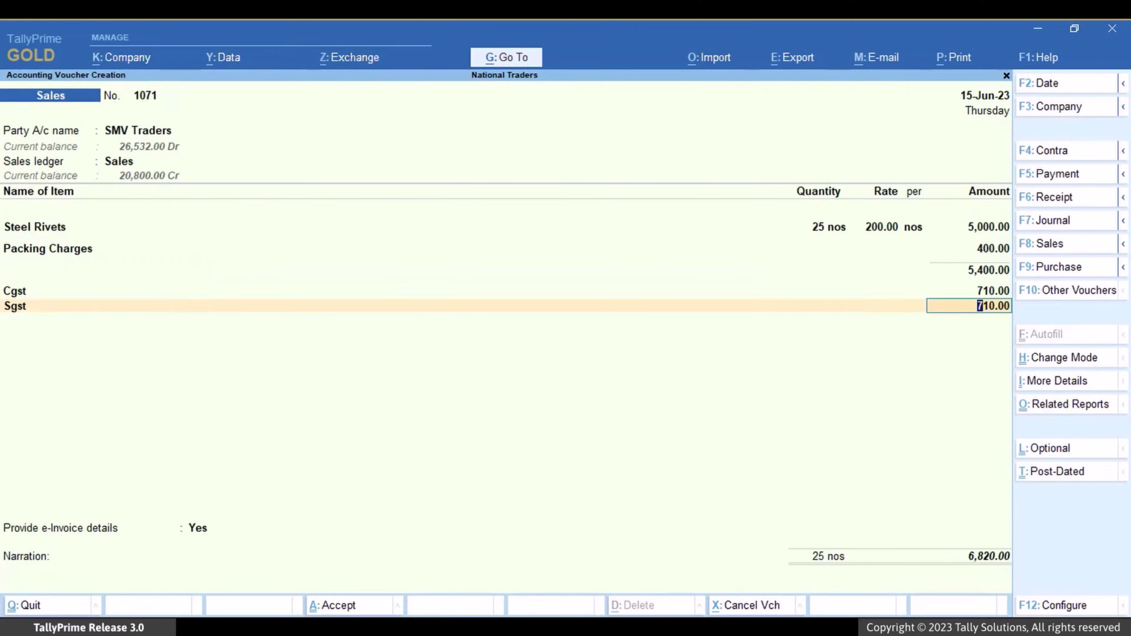
{"action": "key", "text": "ctrl+a"}
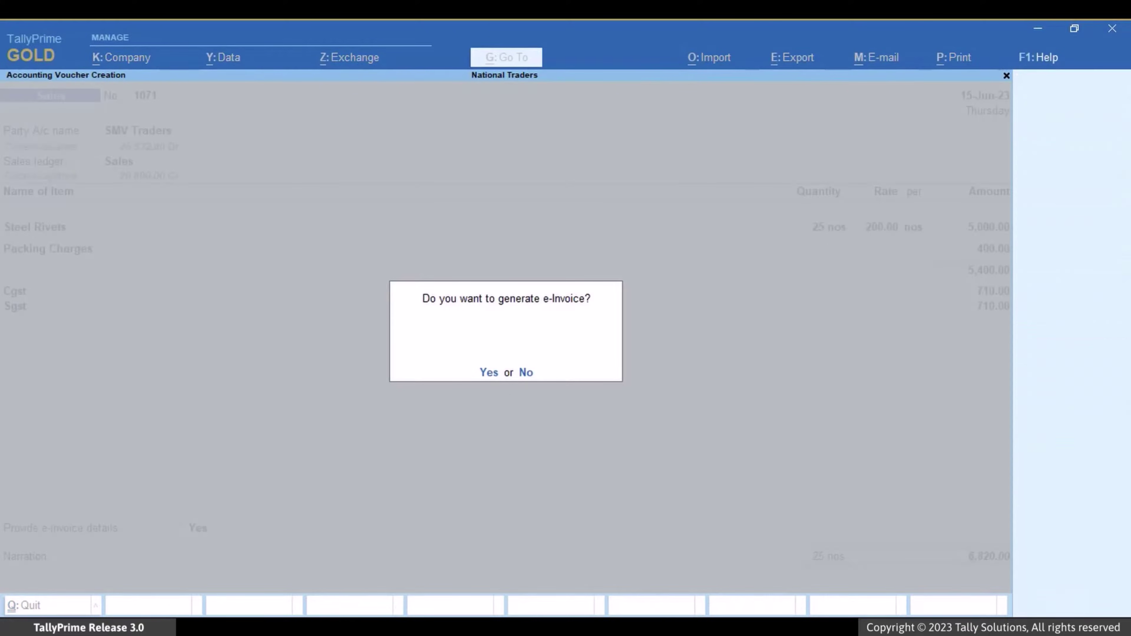
{"action": "key", "text": "Return"}
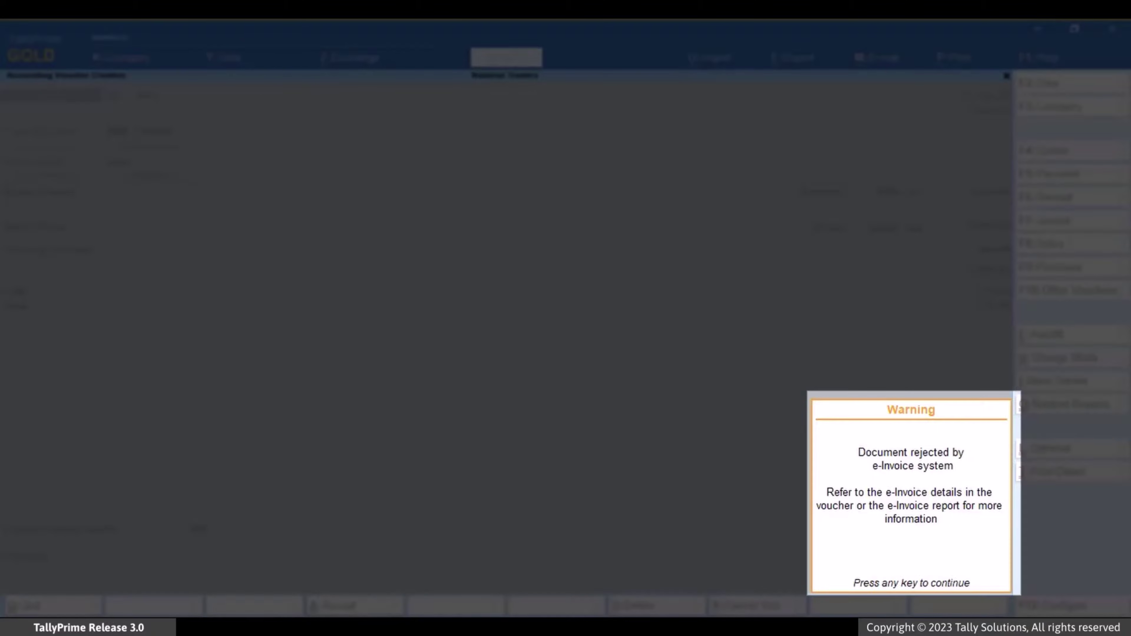
Dismiss the rejection warning and open the e-Invoice report's Rejected by e-Invoice System list.
{"action": "key", "text": "Return"}
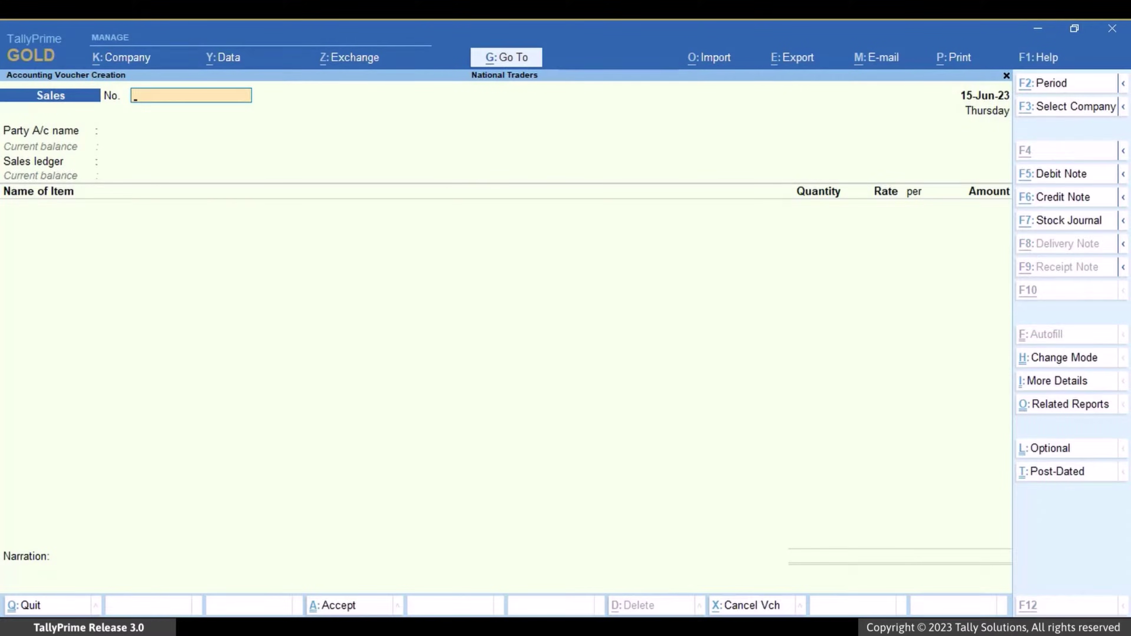
{"action": "key", "text": "alt+g"}
{"action": "type", "text": "E-in"}
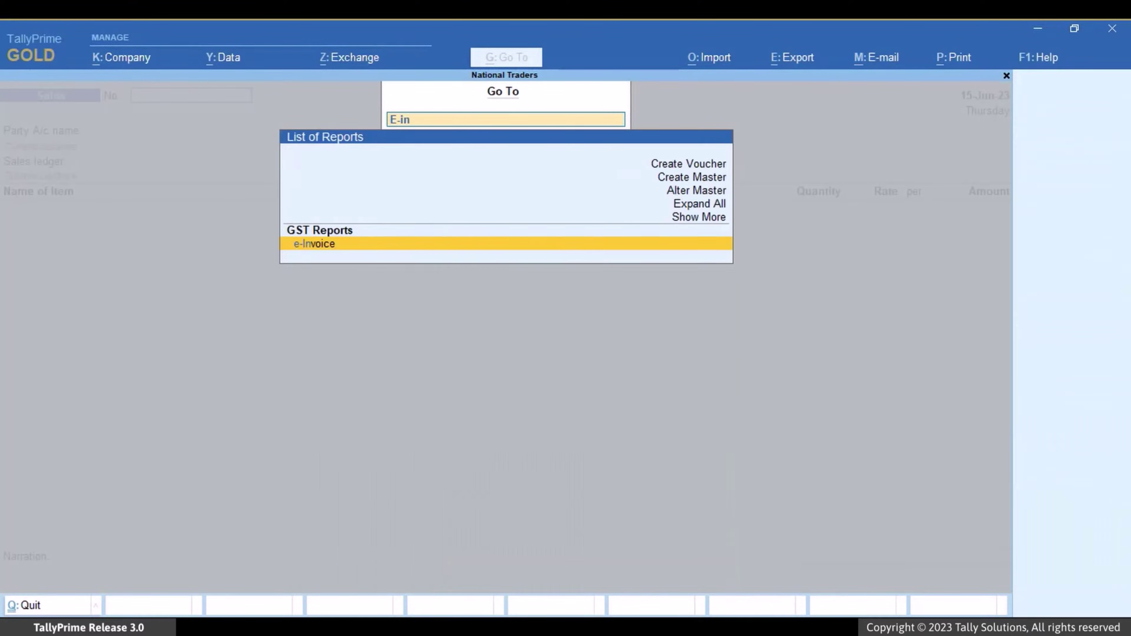
{"action": "key", "text": "Return"}
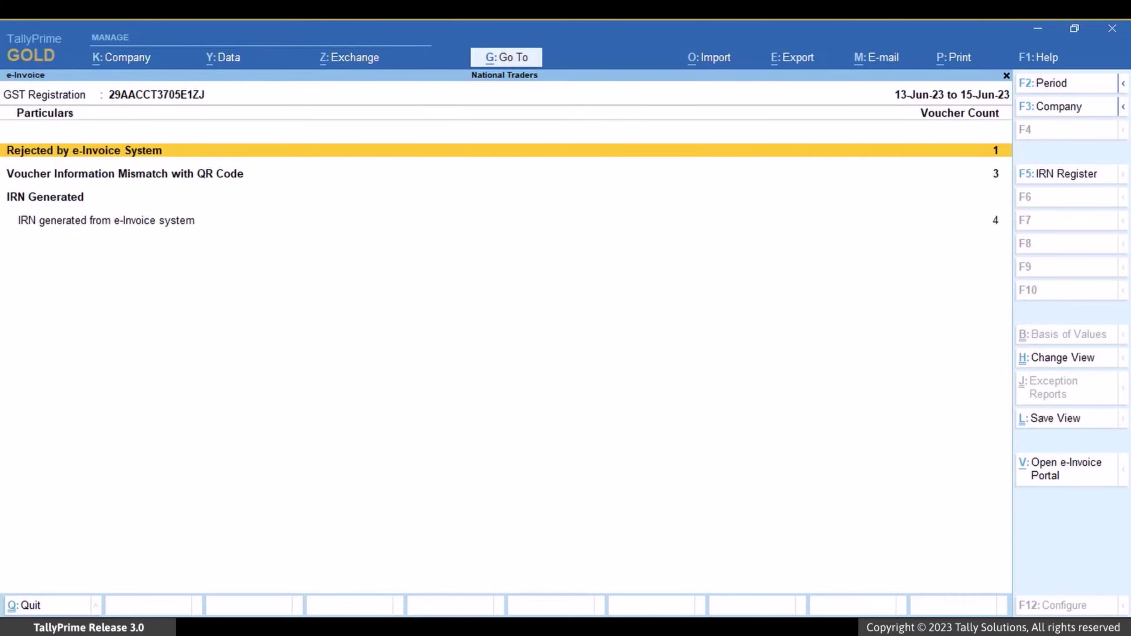
{"action": "key", "text": "Return"}
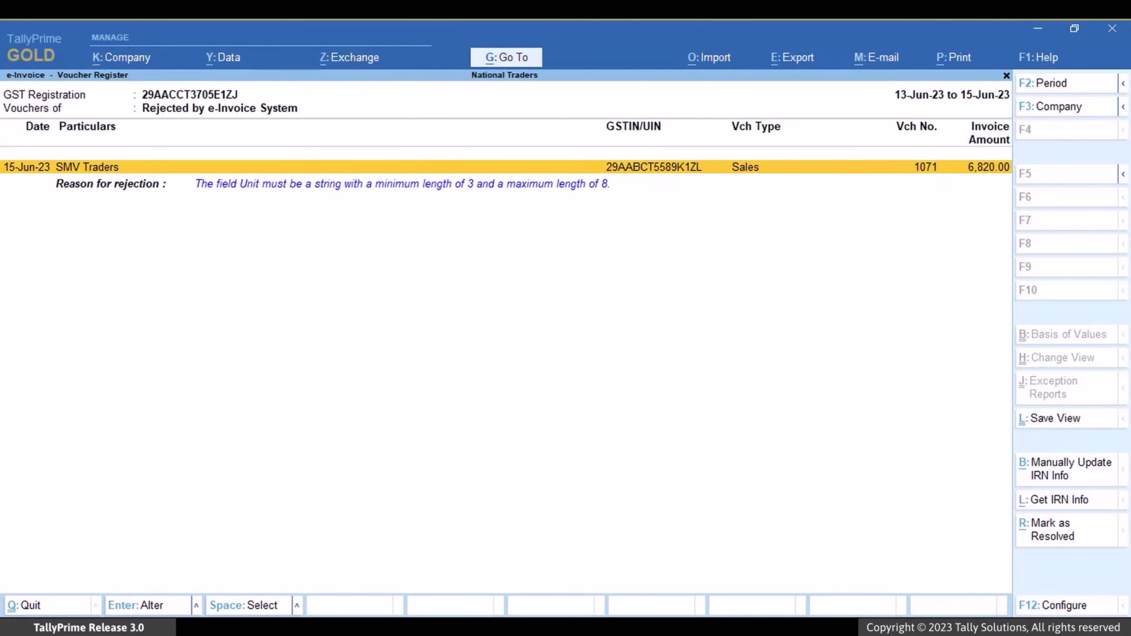
Reopen voucher 1071 and start creating stock item 'Packing Charges New' on the Packing Charges line.
{"action": "key", "text": "Return"}
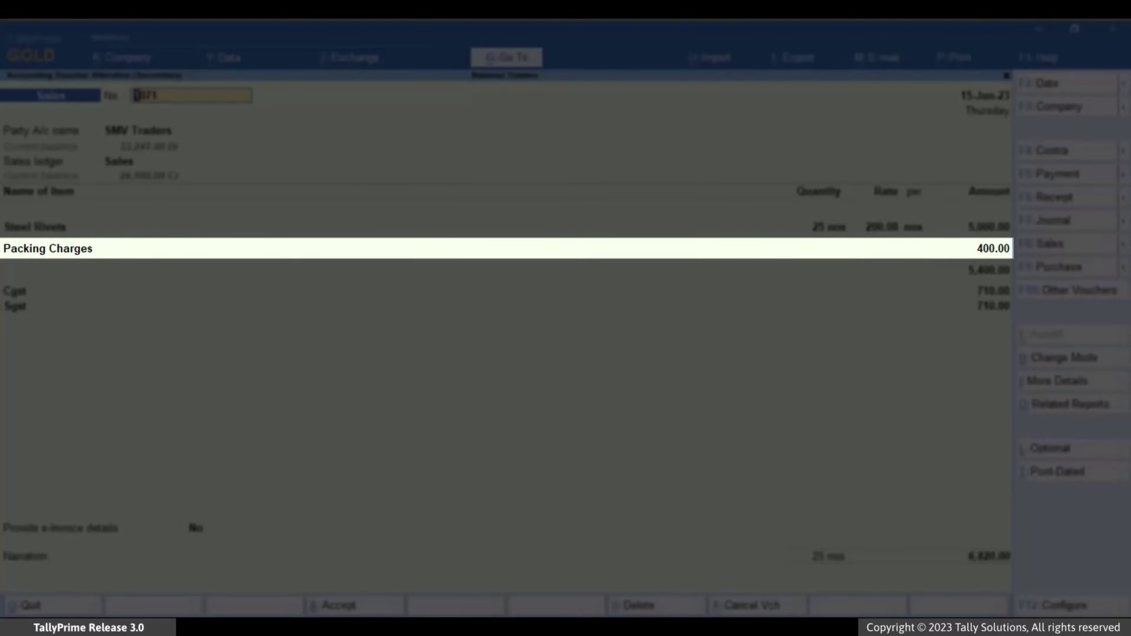
{"action": "left_click", "coordinate": [78, 249]}
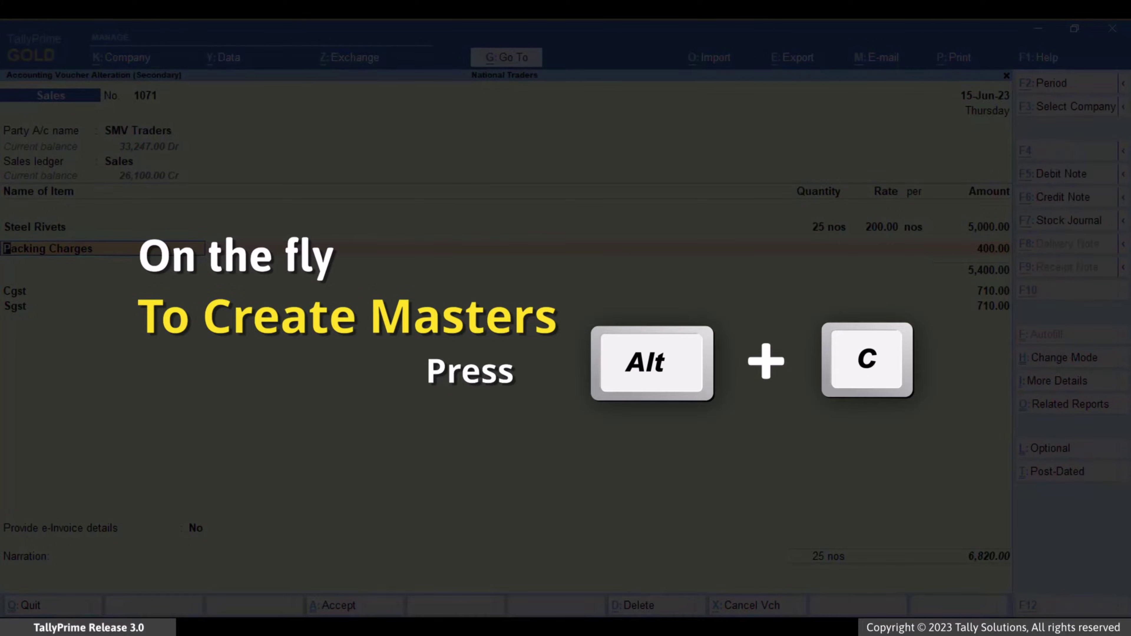
{"action": "key", "text": "alt+c"}
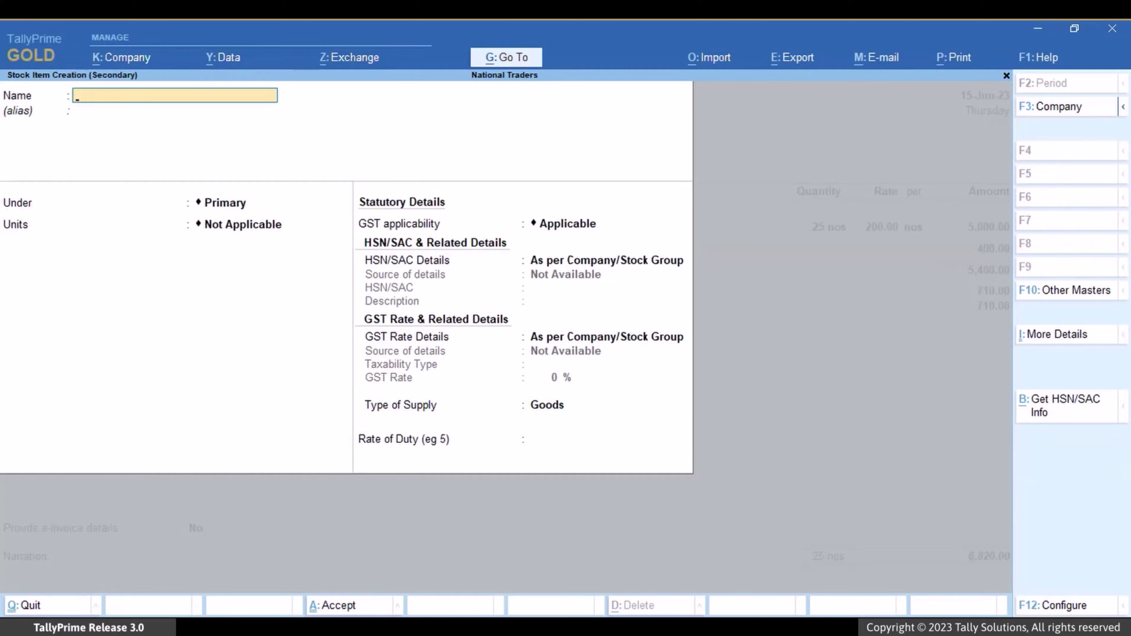
{"action": "type", "text": "Packing Charges N"}
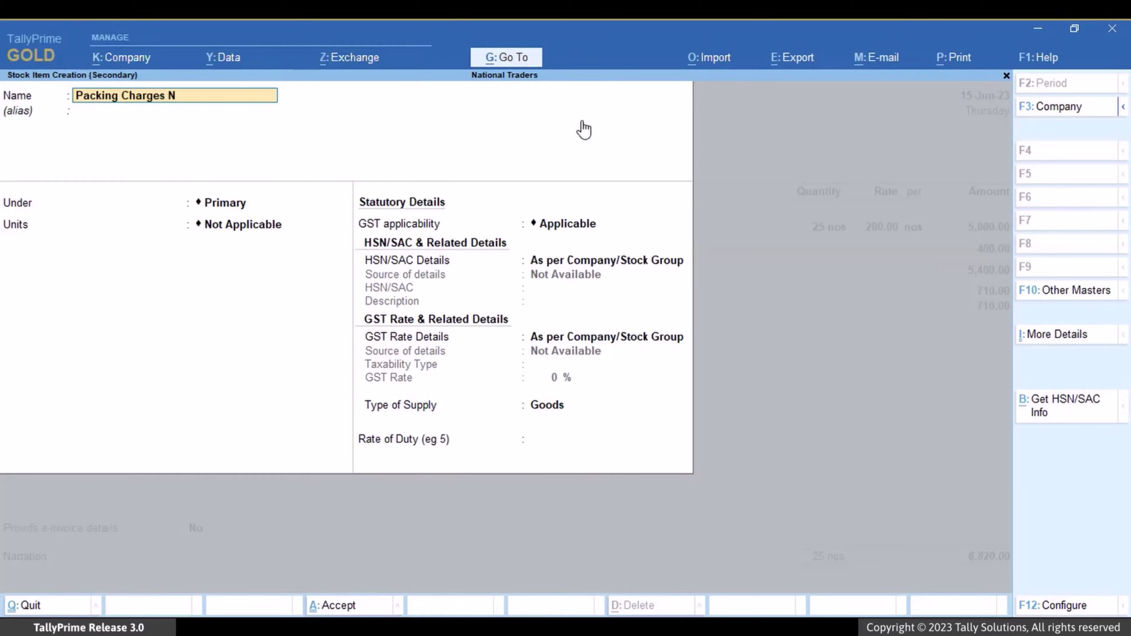
{"action": "type", "text": "ew"}
{"action": "key", "text": "Return"}
{"action": "key", "text": "Return"}
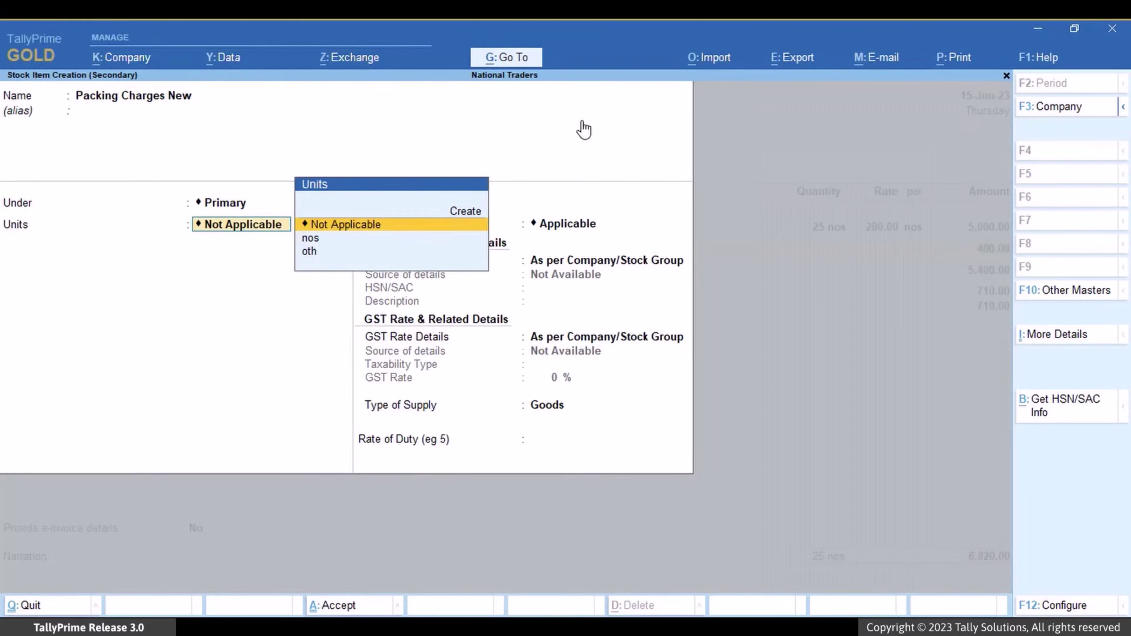
{"action": "key", "text": "Up"}
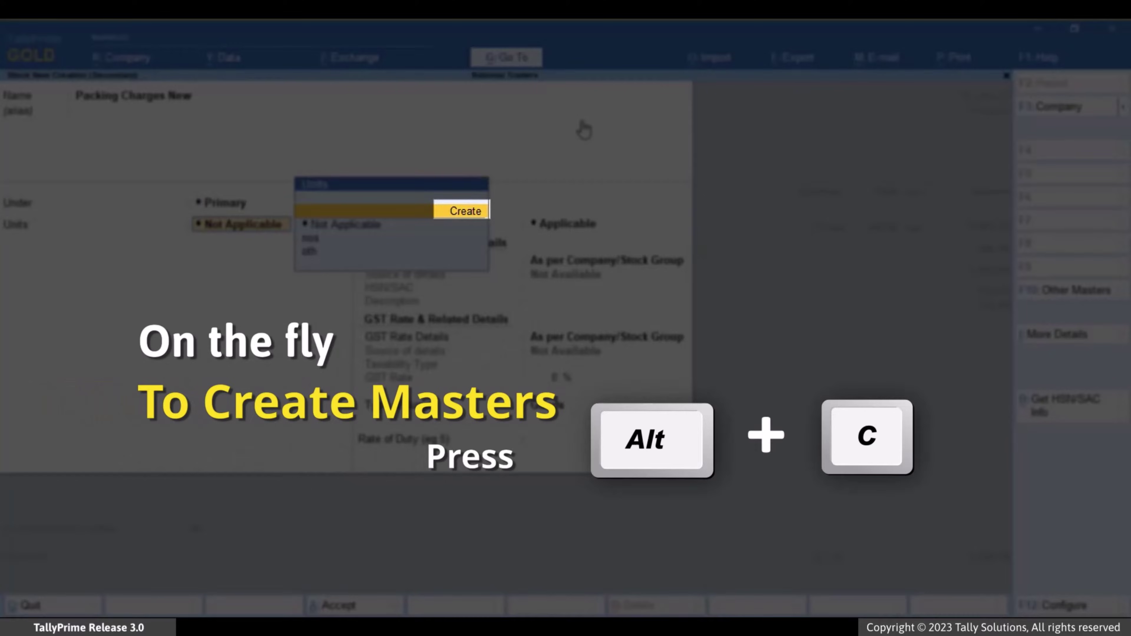
Create and save the unit 'others' with UQC OTH-OTHERS.
{"action": "key", "text": "Return"}
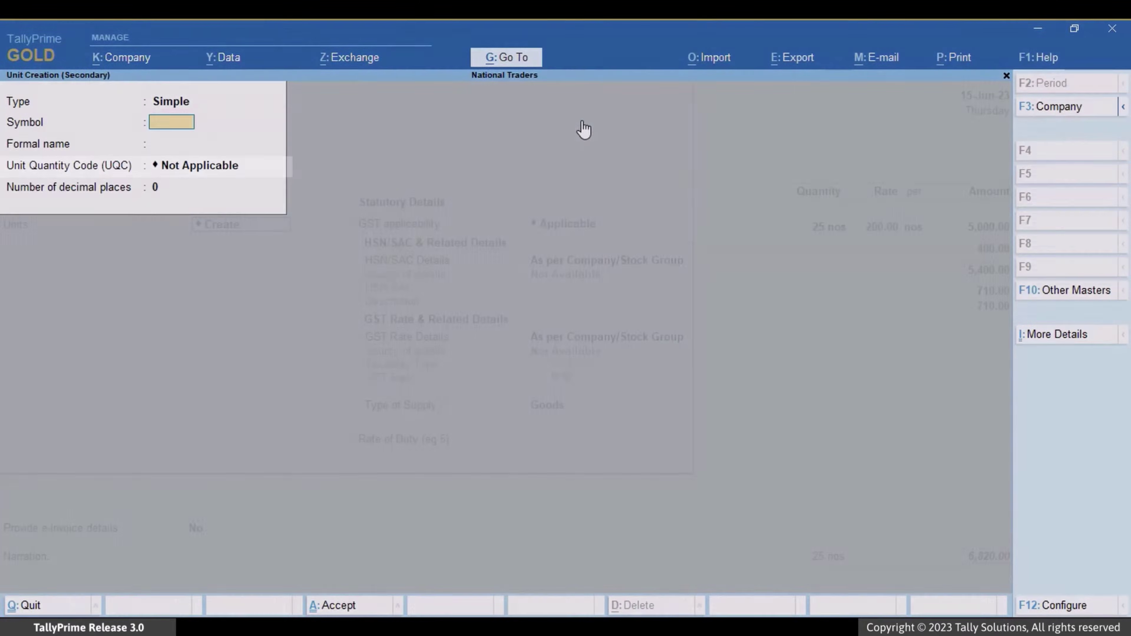
{"action": "type", "text": "others"}
{"action": "key", "text": "Return"}
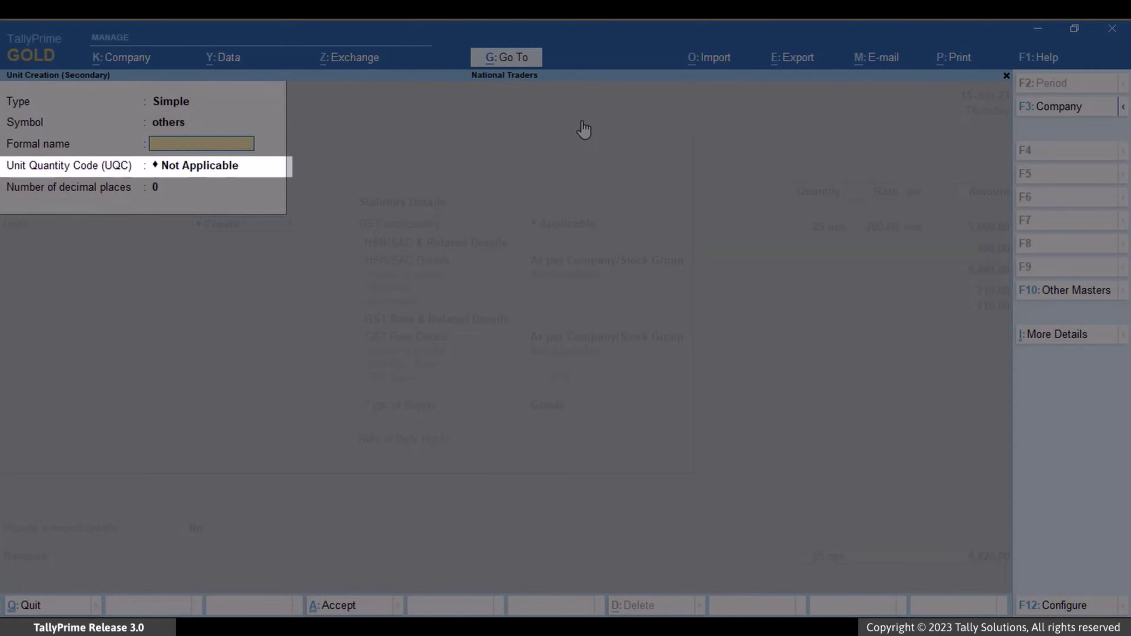
{"action": "key", "text": "Return"}
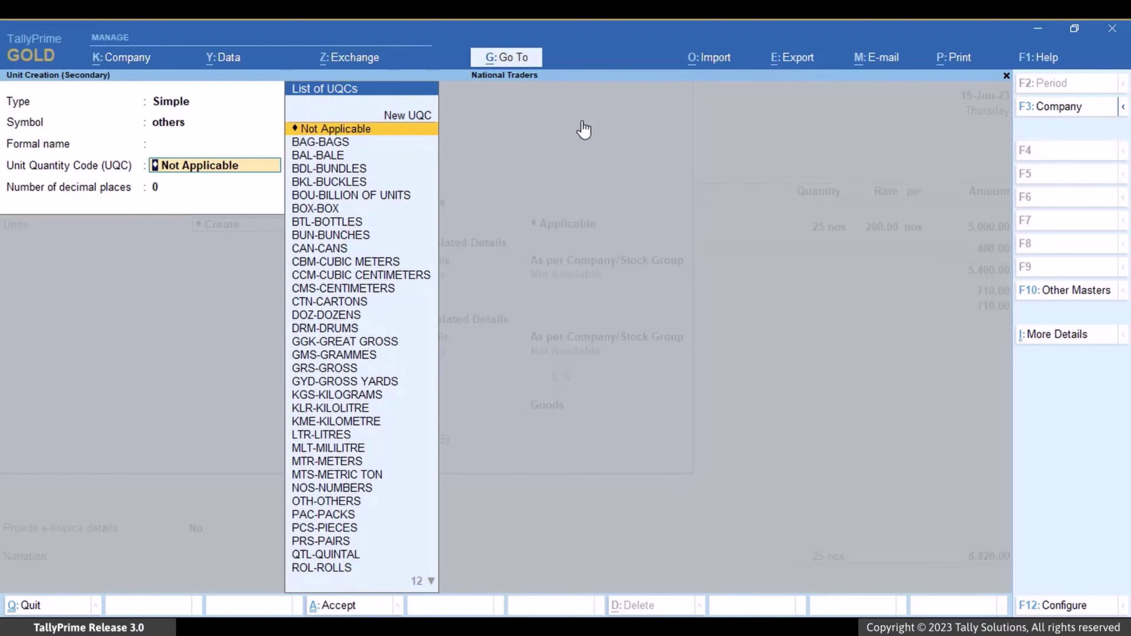
{"action": "key", "text": "Down"}
{"action": "key", "text": "Down"}
{"action": "key", "text": "Down"}
{"action": "key", "text": "Down"}
{"action": "key", "text": "Down"}
{"action": "key", "text": "Down"}
{"action": "key", "text": "Down"}
{"action": "key", "text": "Down"}
{"action": "key", "text": "Down"}
{"action": "key", "text": "Down"}
{"action": "key", "text": "Down"}
{"action": "key", "text": "Down"}
{"action": "key", "text": "Down"}
{"action": "key", "text": "Down"}
{"action": "key", "text": "Down"}
{"action": "key", "text": "Down"}
{"action": "key", "text": "Down"}
{"action": "key", "text": "Down"}
{"action": "key", "text": "Down"}
{"action": "key", "text": "Down"}
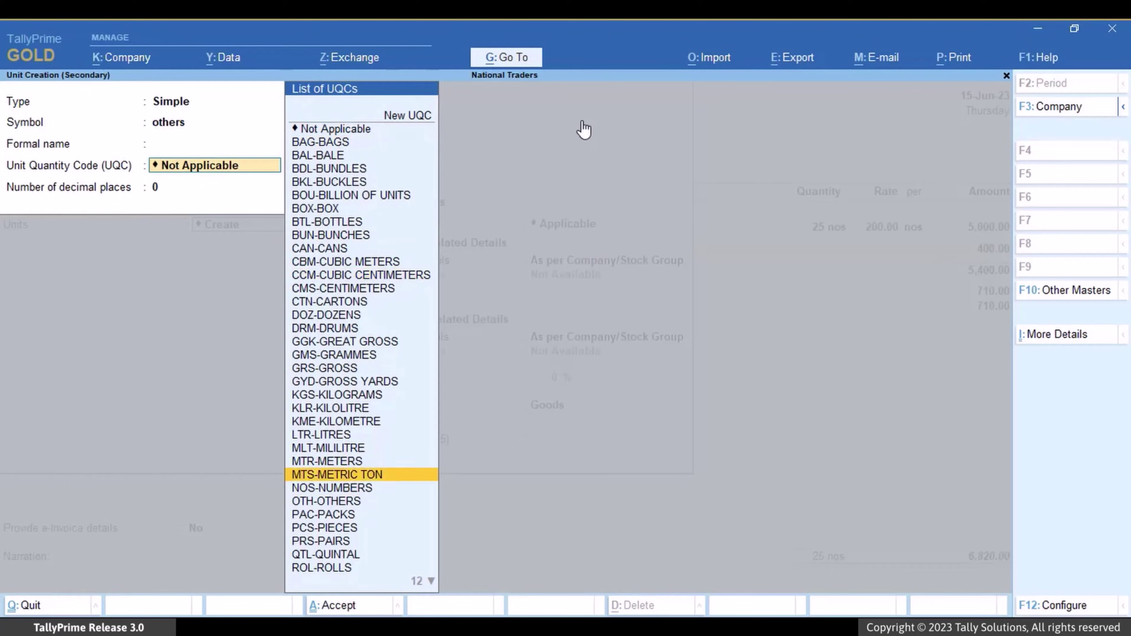
{"action": "key", "text": "Return"}
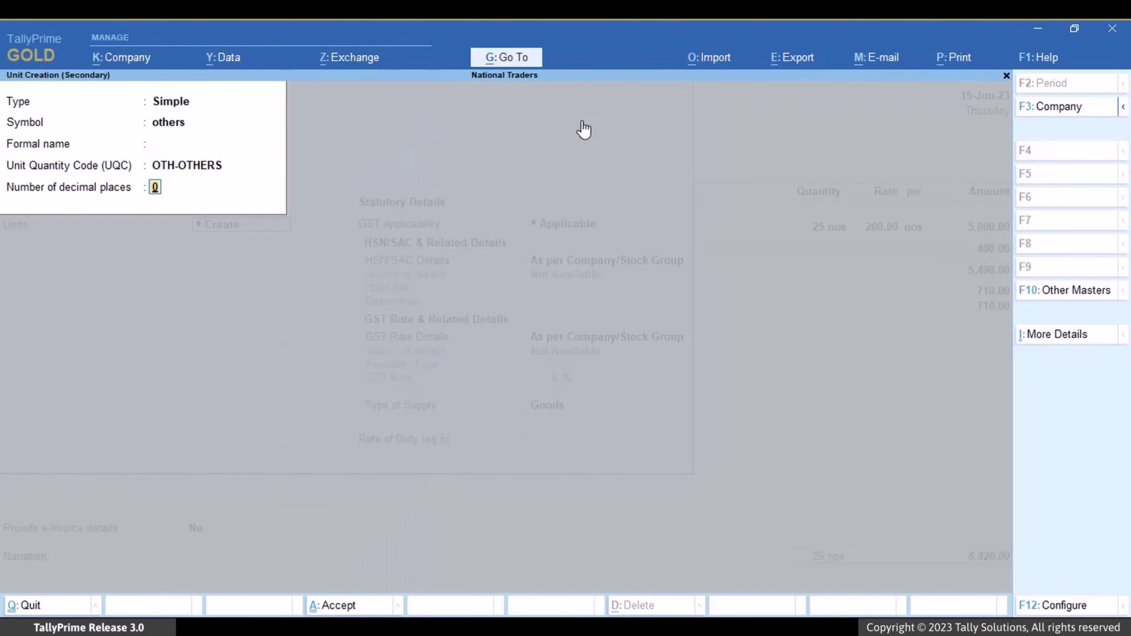
{"action": "key", "text": "Return"}
{"action": "key", "text": "Return"}
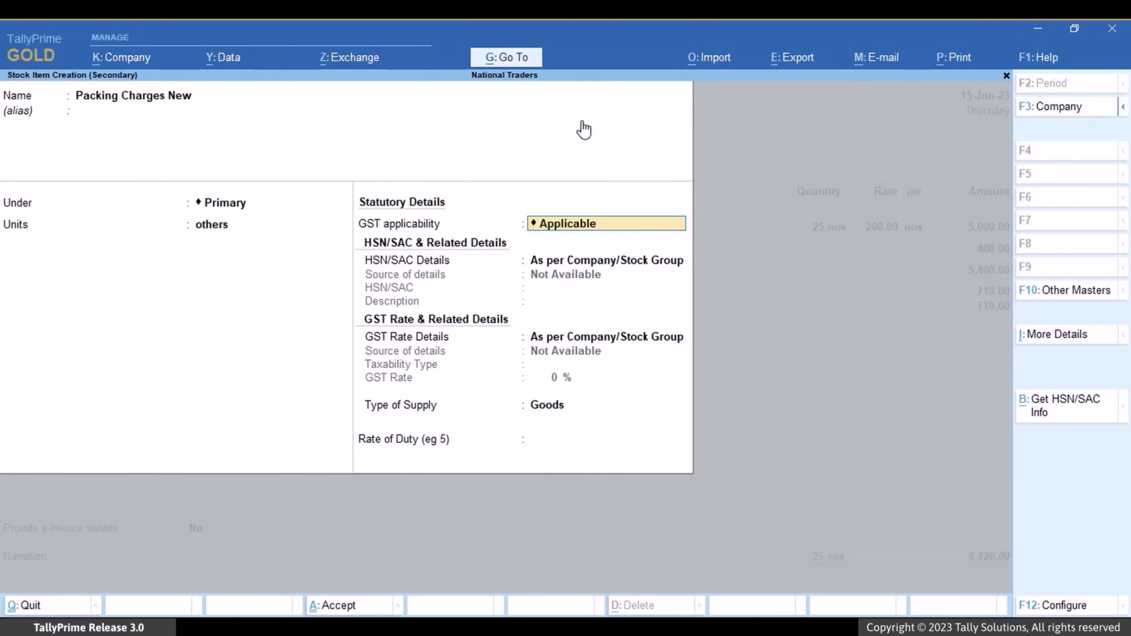
Make Packing Charges New GST applicable with HSN/SAC 996332 specified directly.
{"action": "key", "text": "Return"}
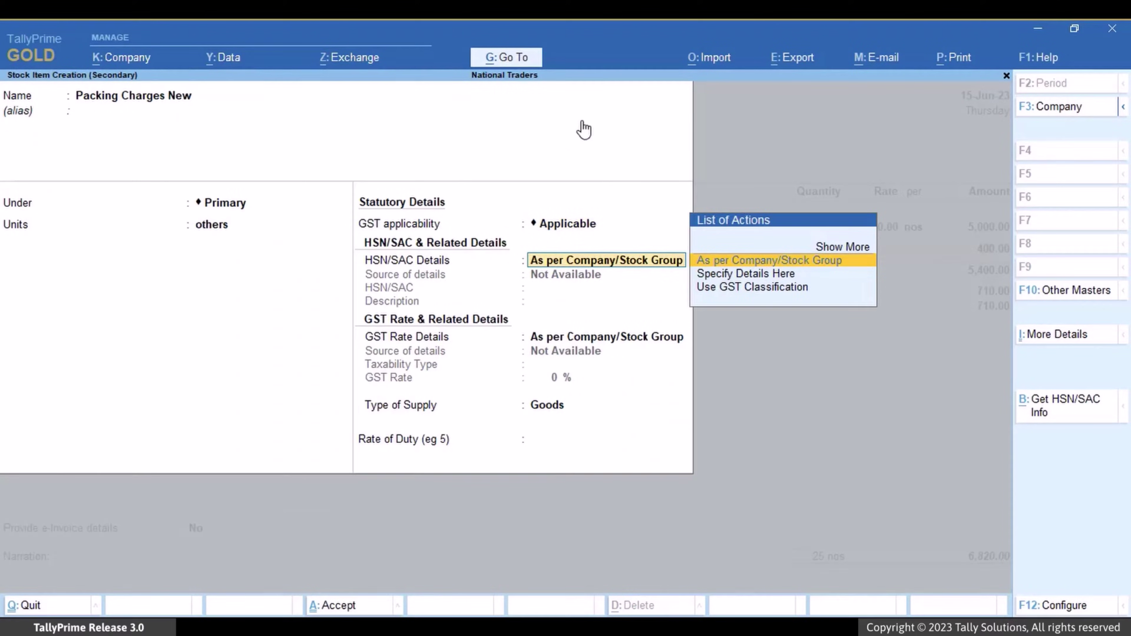
{"action": "key", "text": "Down"}
{"action": "key", "text": "Return"}
{"action": "type", "text": "996332"}
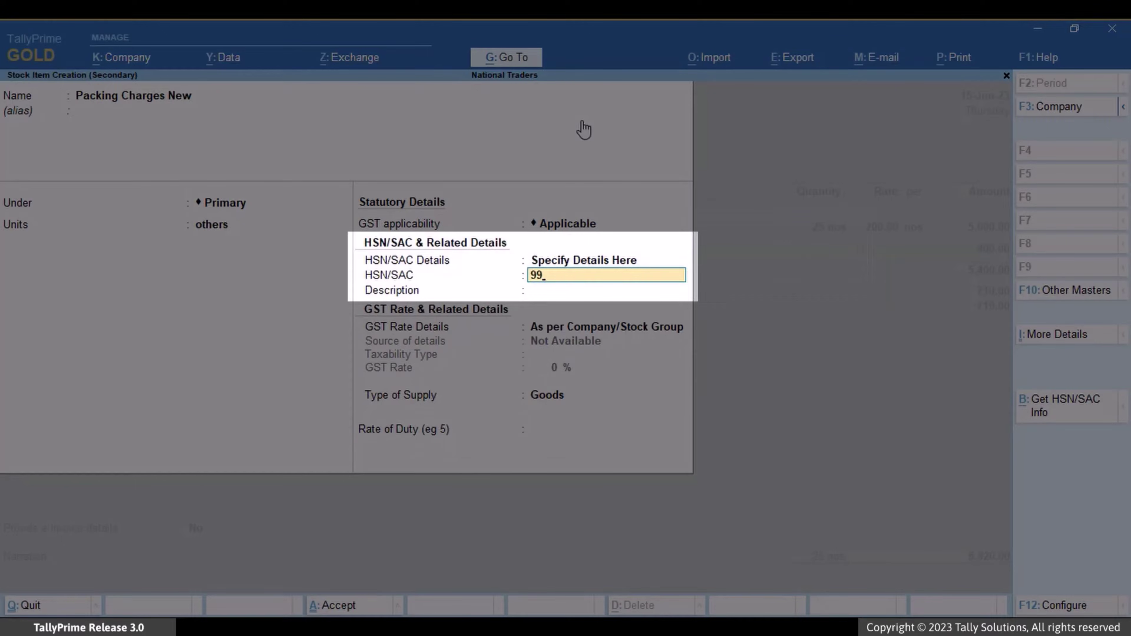
{"action": "key", "text": "Return"}
{"action": "key", "text": "Return"}
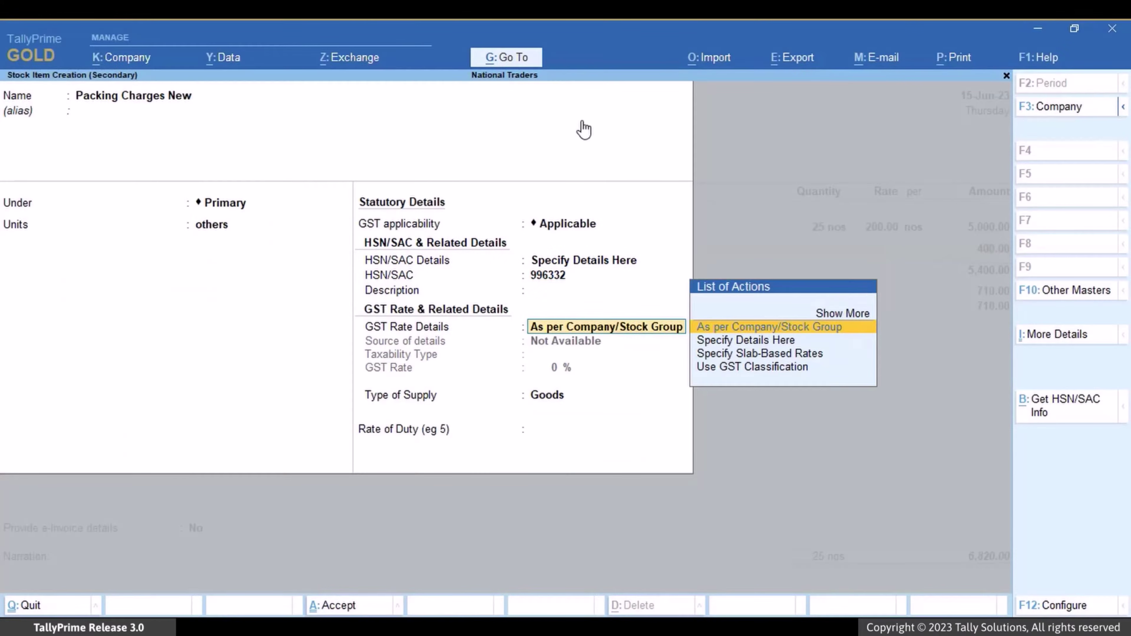
{"action": "key", "text": "Down"}
Give the item a taxable 5% GST rate with Services supply type and save it.
{"action": "key", "text": "Return"}
{"action": "key", "text": "Return"}
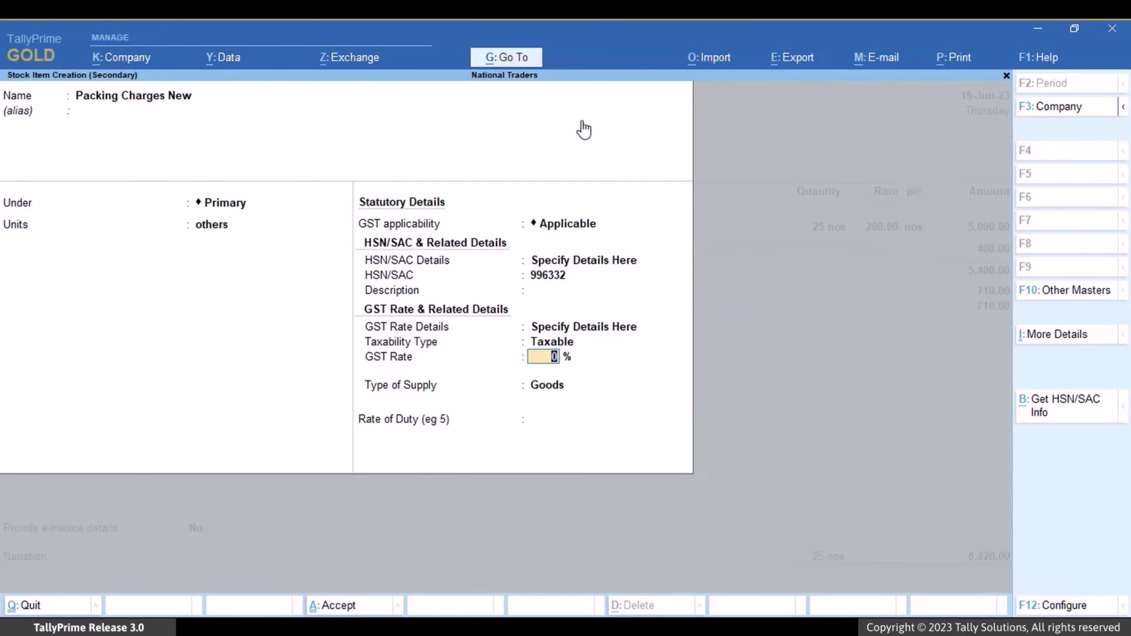
{"action": "type", "text": "5"}
{"action": "key", "text": "Return"}
{"action": "key", "text": "Down"}
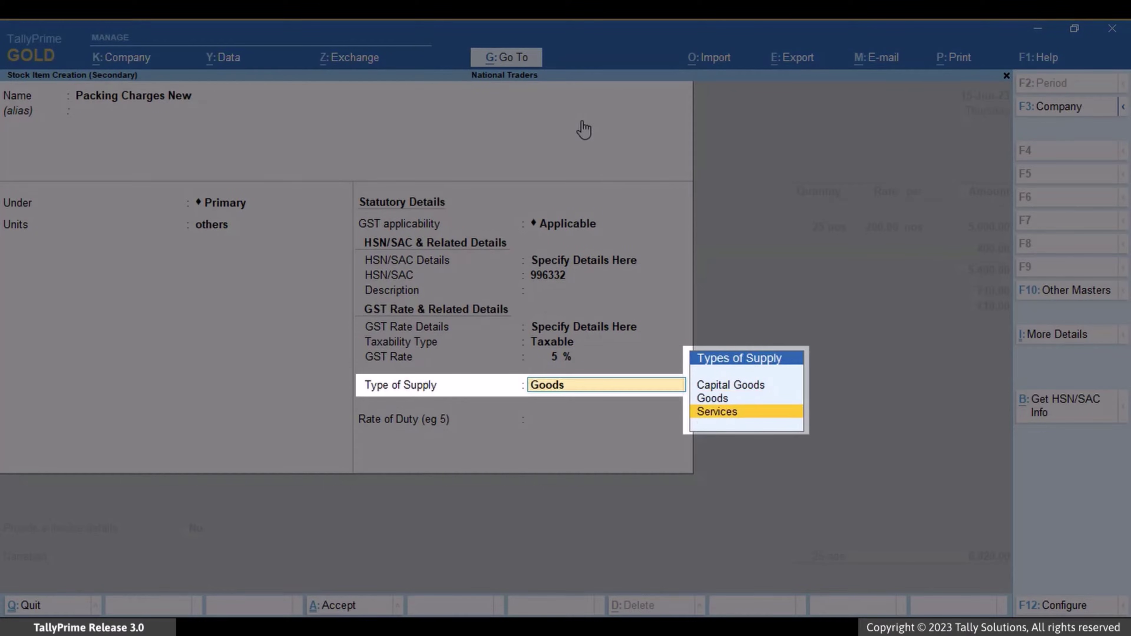
{"action": "key", "text": "Return"}
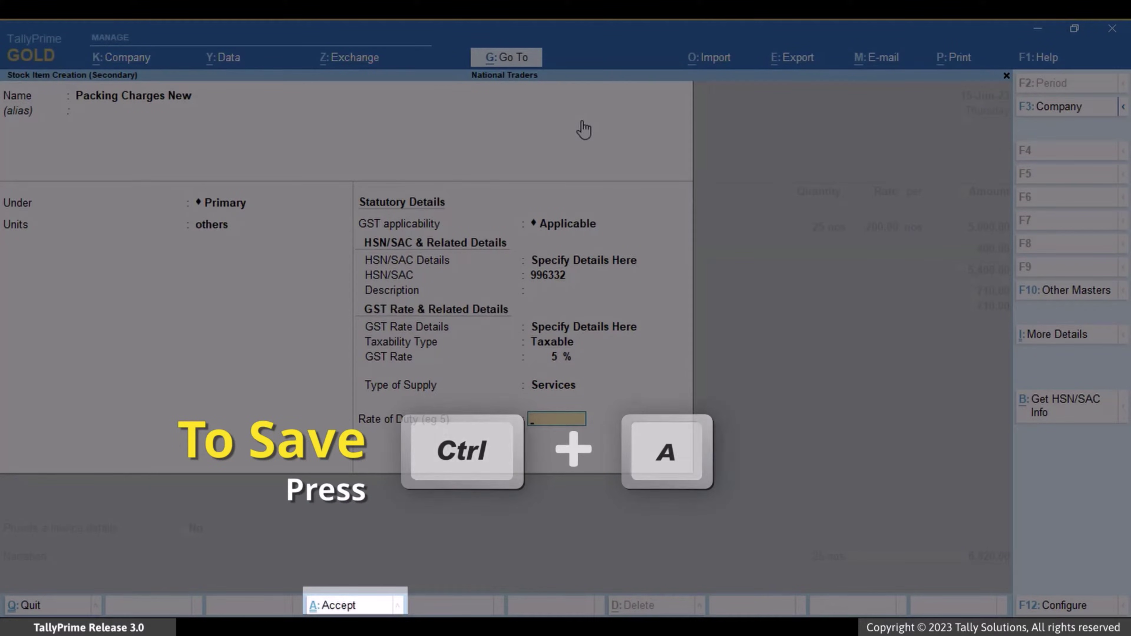
{"action": "key", "text": "ctrl+a"}
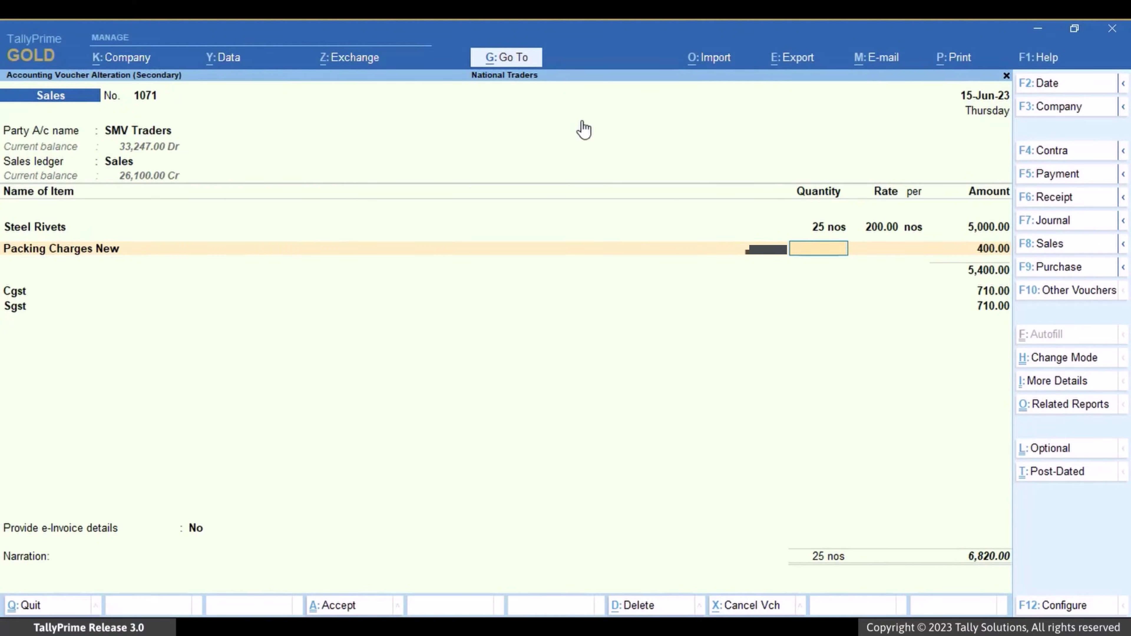
Set Provide e-Invoice details to Yes on voucher 1071, accept the details and save the voucher.
{"action": "key", "text": "Return"}
{"action": "key", "text": "Return"}
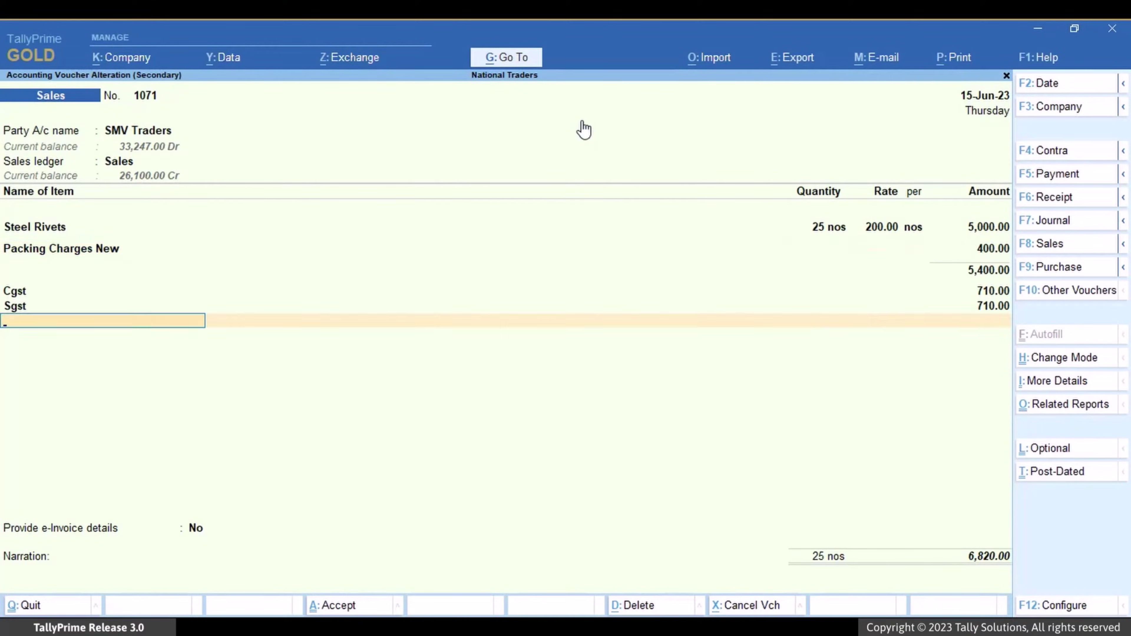
{"action": "key", "text": "Return"}
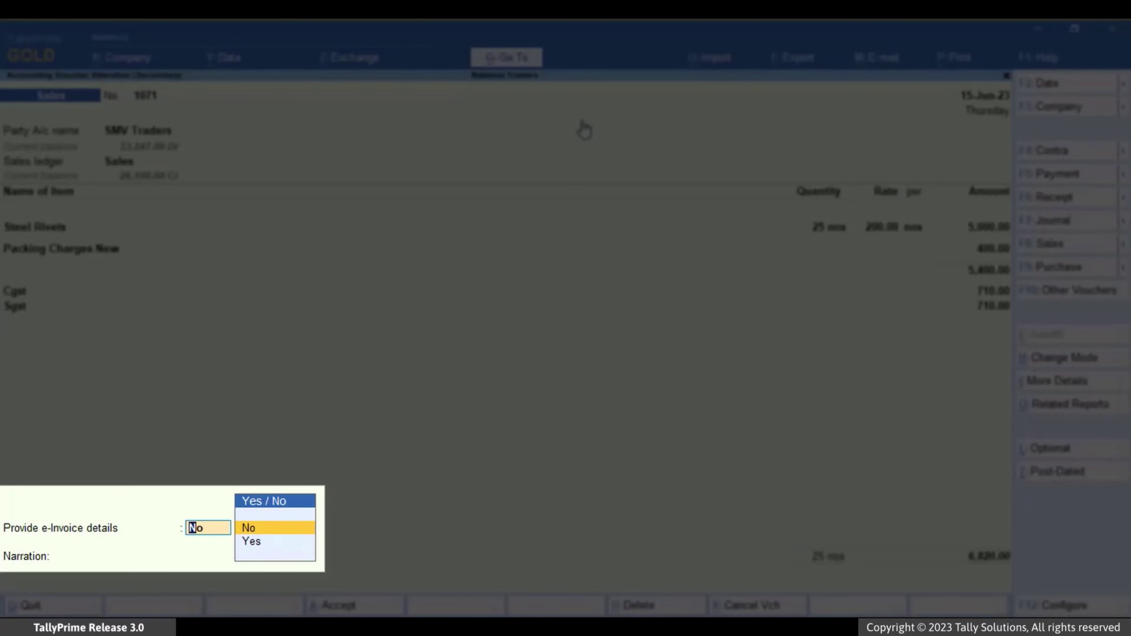
{"action": "key", "text": "Down"}
{"action": "key", "text": "Return"}
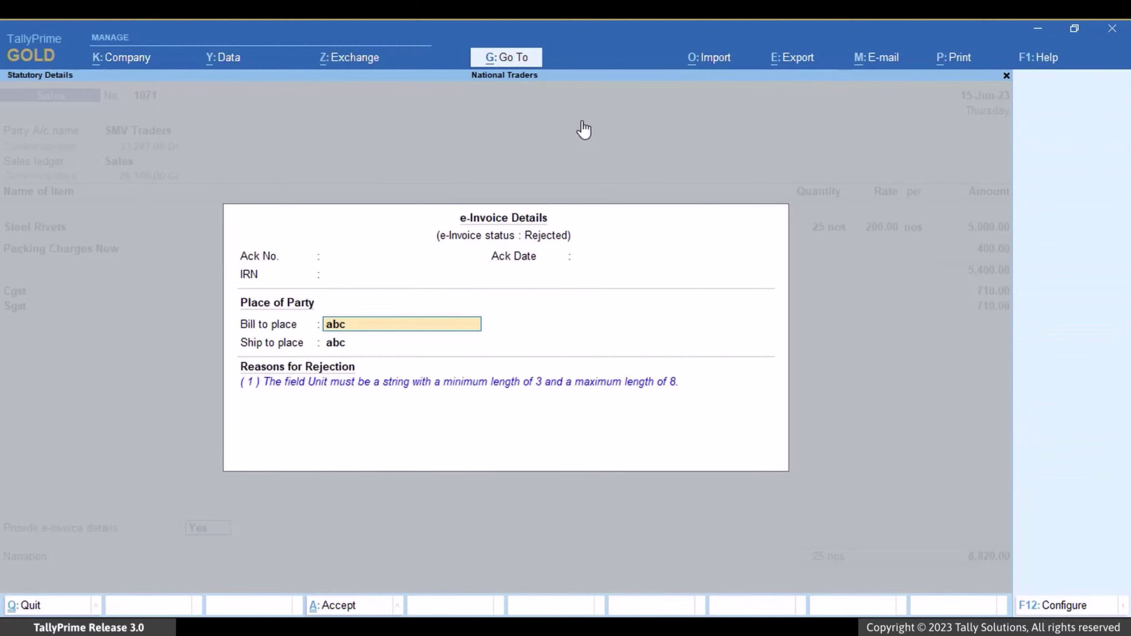
{"action": "key", "text": "ctrl+a"}
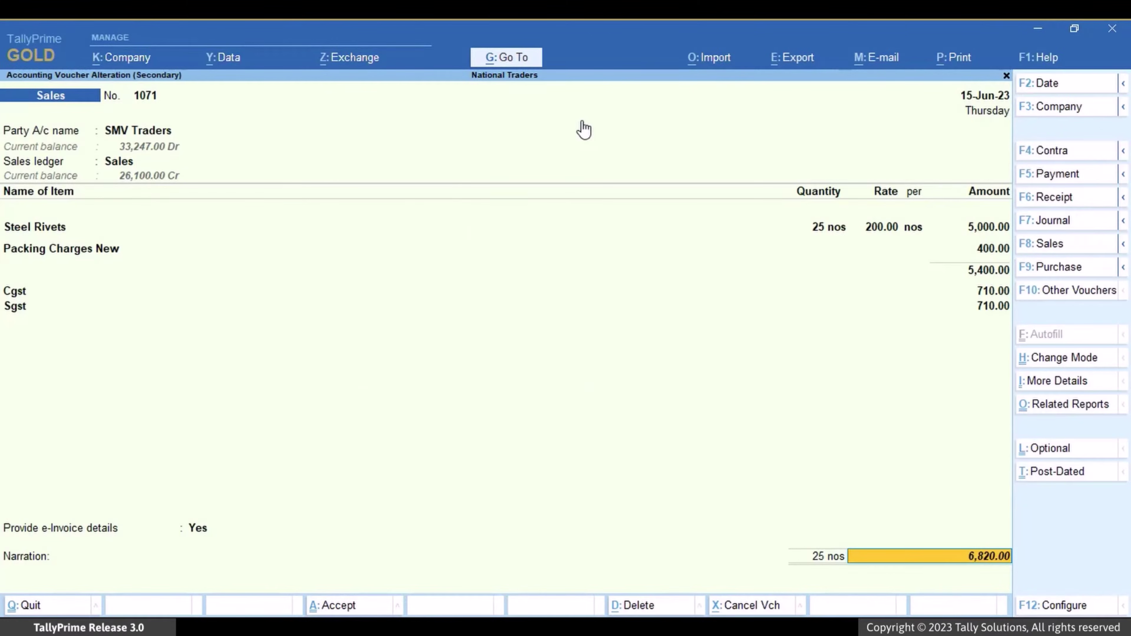
{"action": "key", "text": "Return"}
{"action": "key", "text": "Return"}
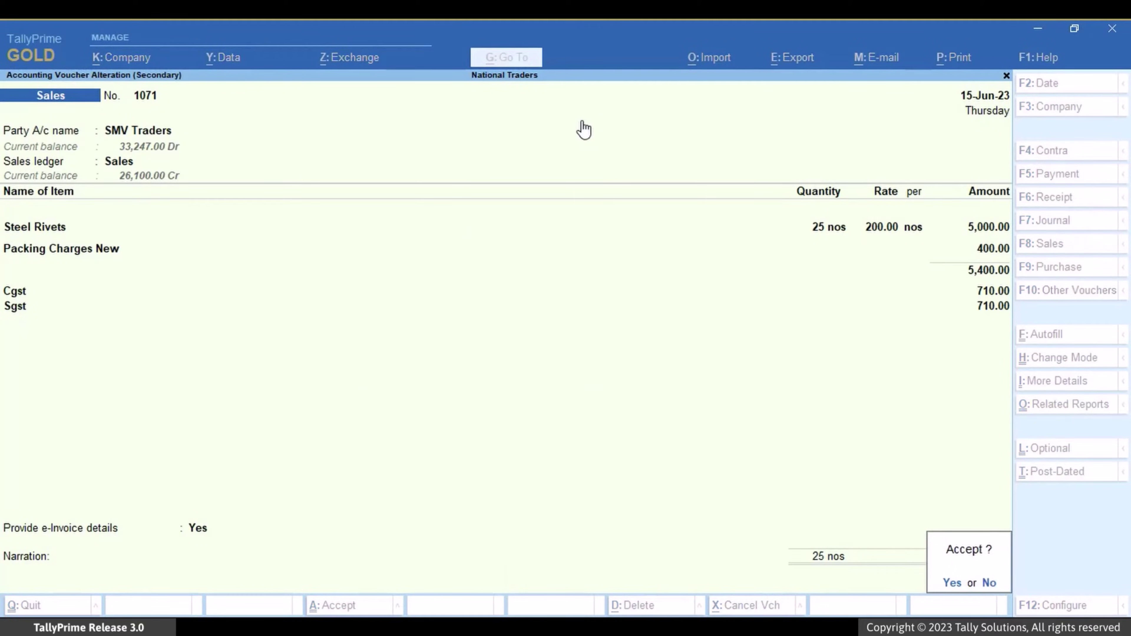
{"action": "key", "text": "Return"}
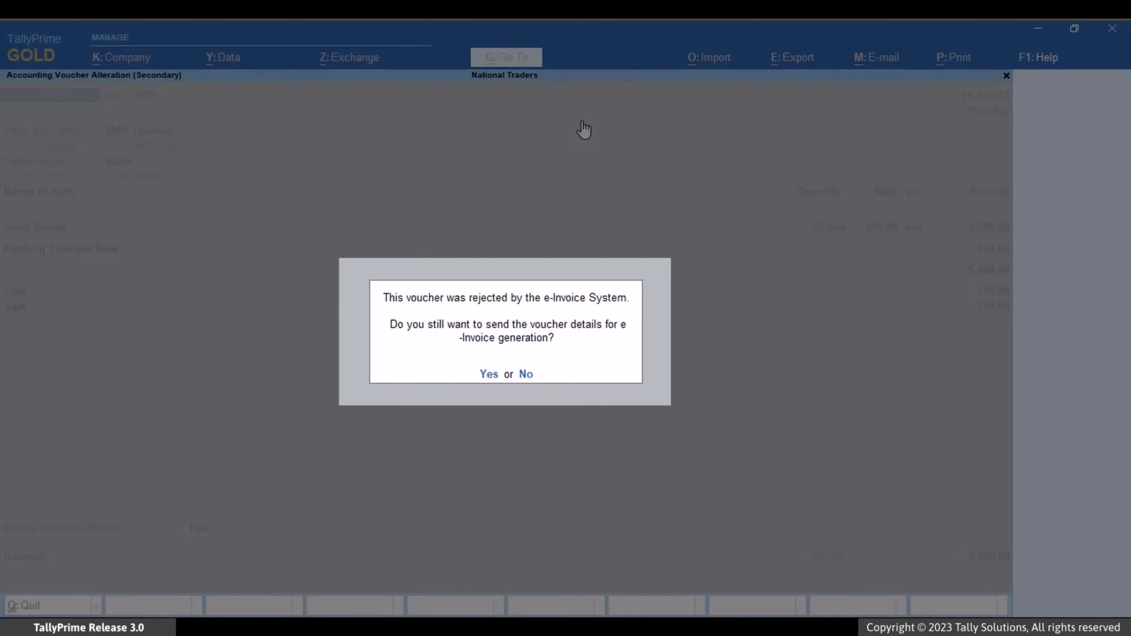
{"action": "key", "text": "Return"}
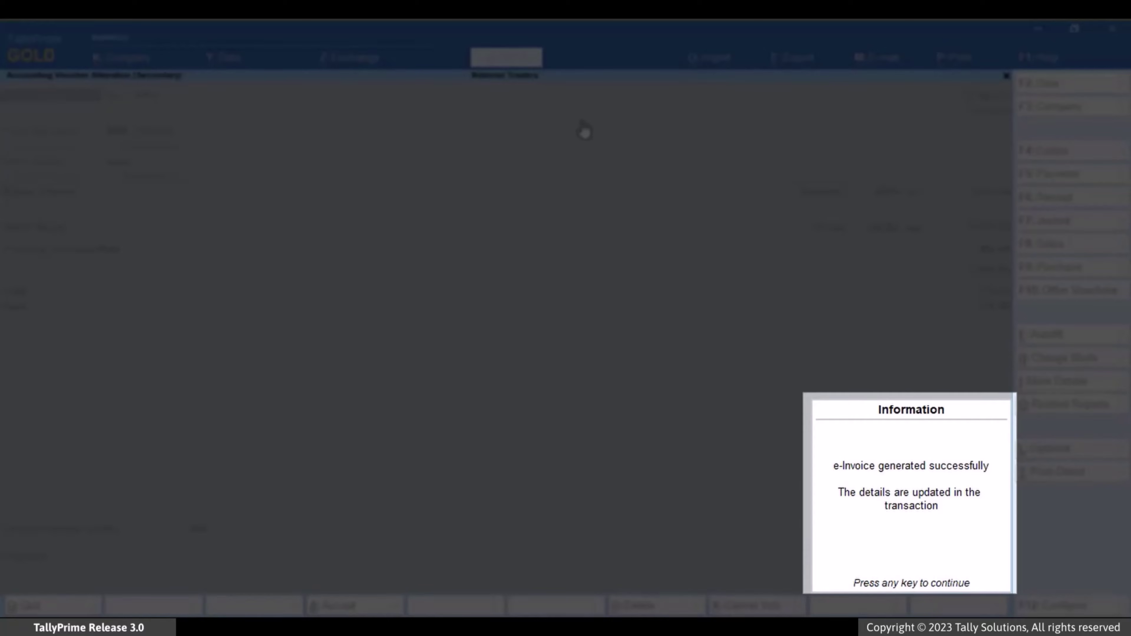
{"action": "key", "text": "Return"}
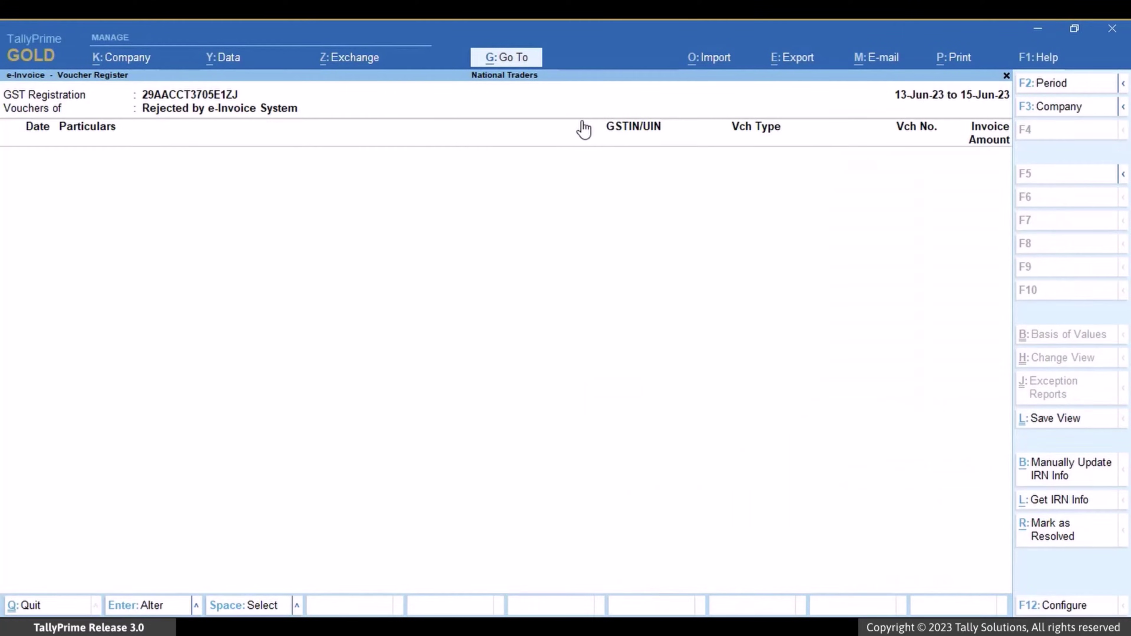